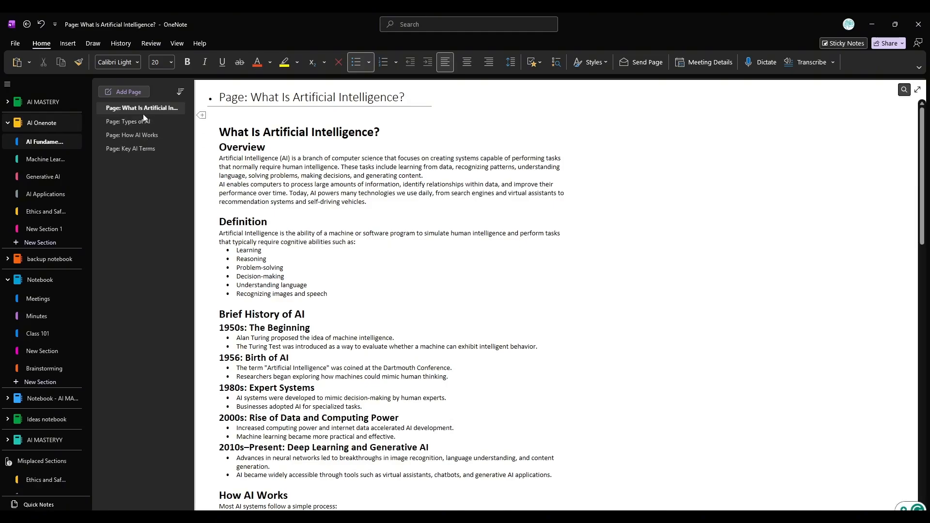
Step: Move "Page: What Is Artificial Intelligence?" below "Page: Key AI Terms", and move "Page: Types of AI" further down the page list
{"action": "left_click_drag", "start_coordinate": [149, 111], "coordinate": [149, 149]}
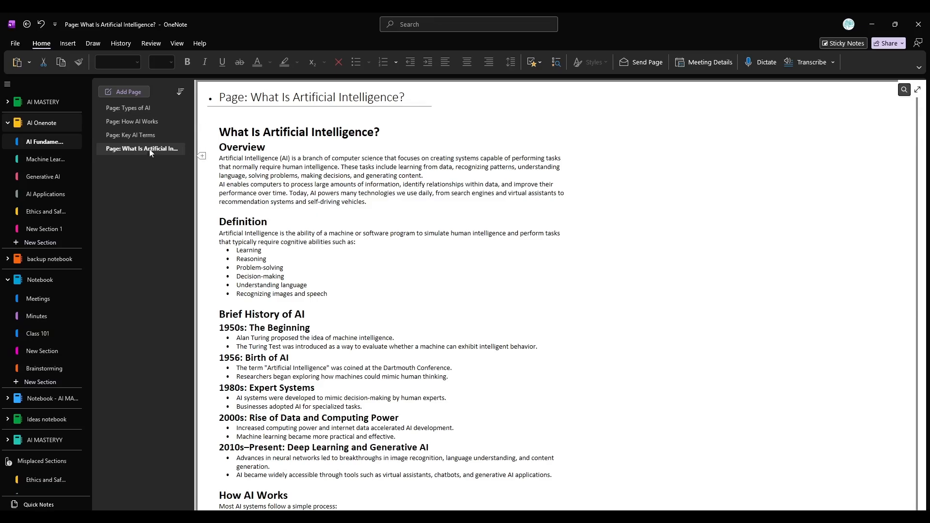
{"action": "left_click_drag", "start_coordinate": [144, 110], "coordinate": [147, 154]}
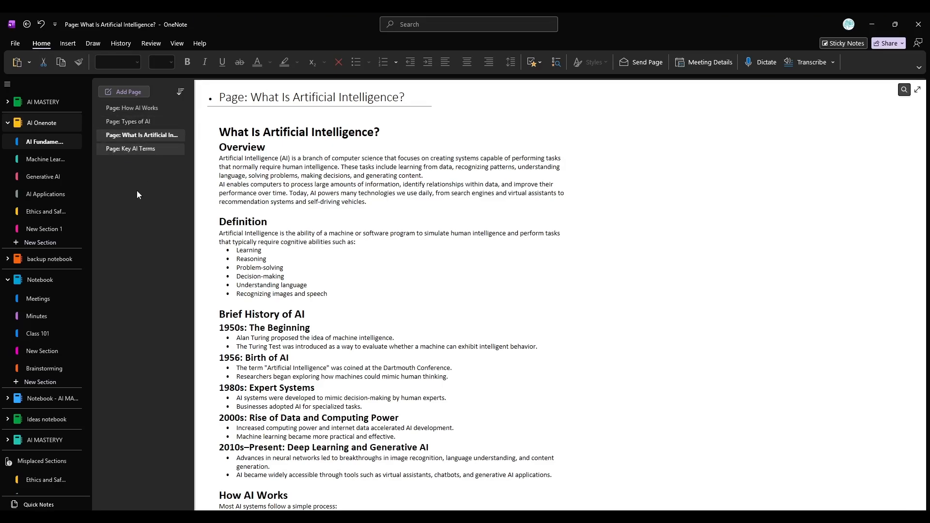
Step: Undo all the page moves to restore the original order, starting with "Page: What Is Artificial Intelligence?"
{"action": "key", "text": "ctrl+z"}
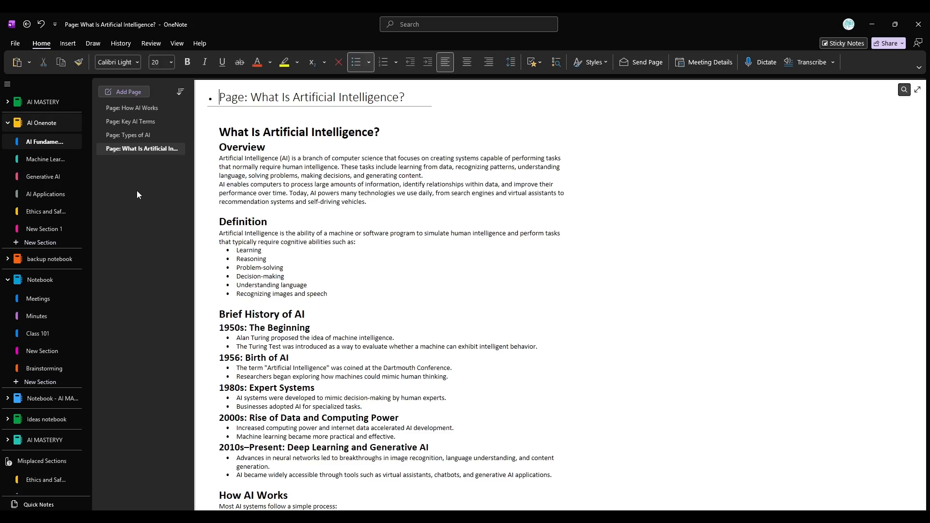
{"action": "key", "text": "ctrl+z"}
{"action": "key", "text": "ctrl+z"}
{"action": "key", "text": "ctrl+z"}
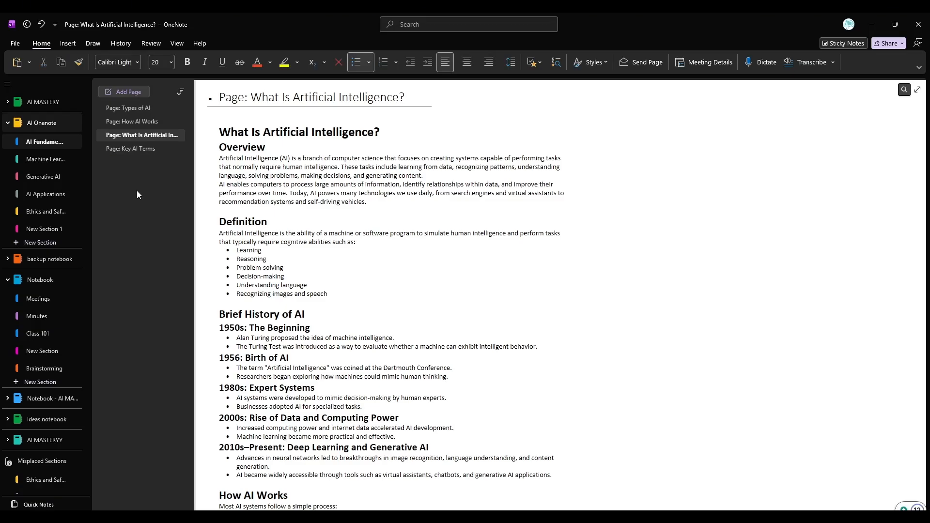
{"action": "key", "text": "ctrl+z"}
{"action": "key", "text": "ctrl+z"}
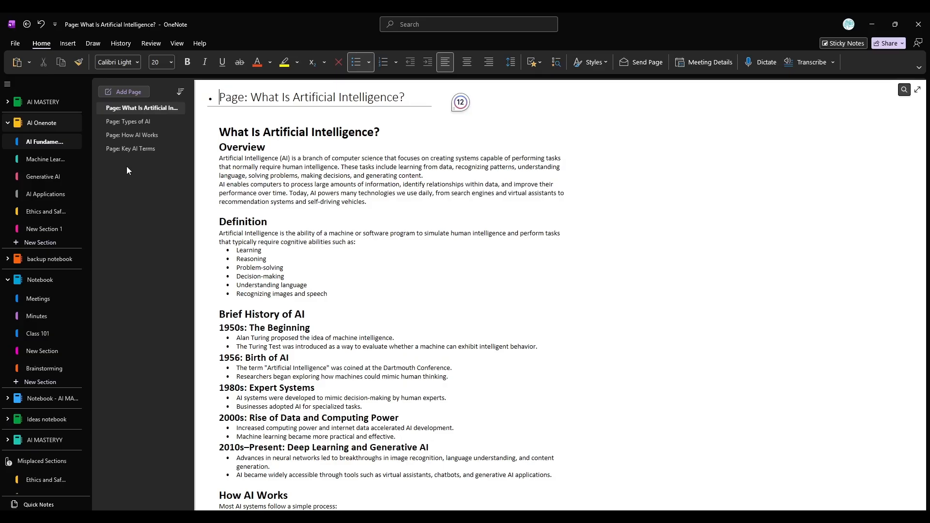
Step: Add a new untitled page to the section and make it a subpage of "Page: Key AI Terms"
{"action": "left_click", "coordinate": [132, 91]}
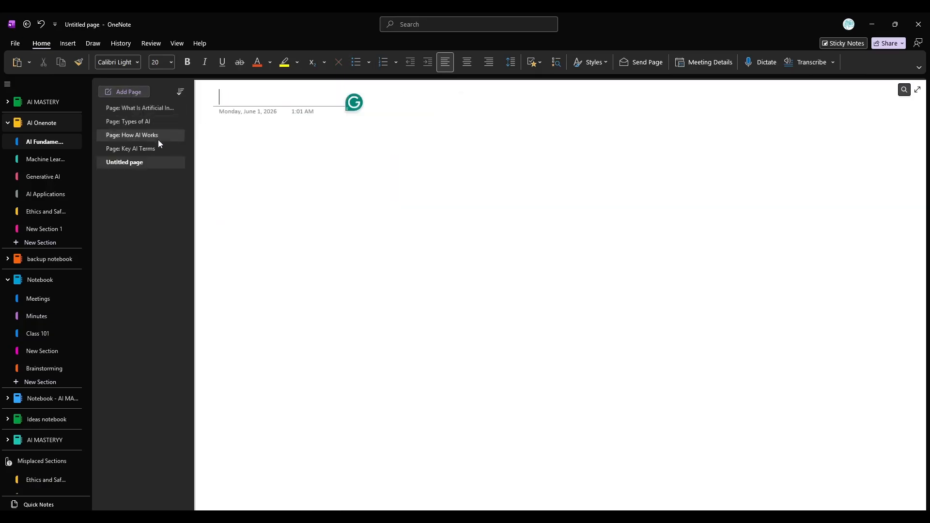
{"action": "right_click", "coordinate": [149, 163]}
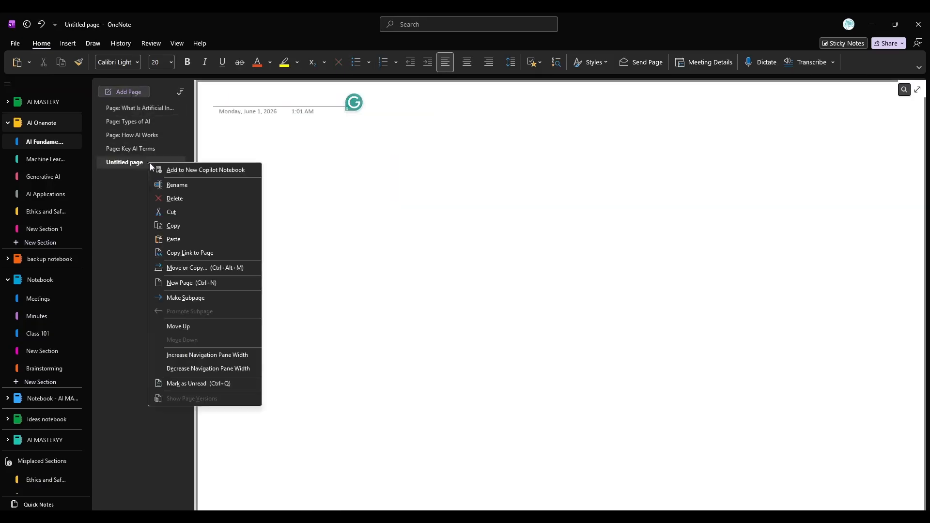
{"action": "left_click", "coordinate": [196, 296]}
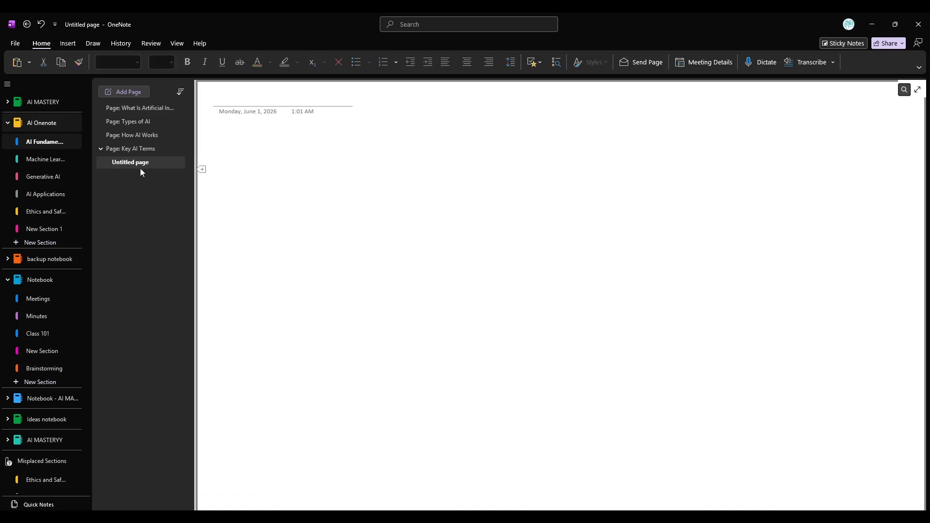
Step: Collapse and re-expand the subpage group under "Page: Key AI Terms"
{"action": "left_click", "coordinate": [102, 149]}
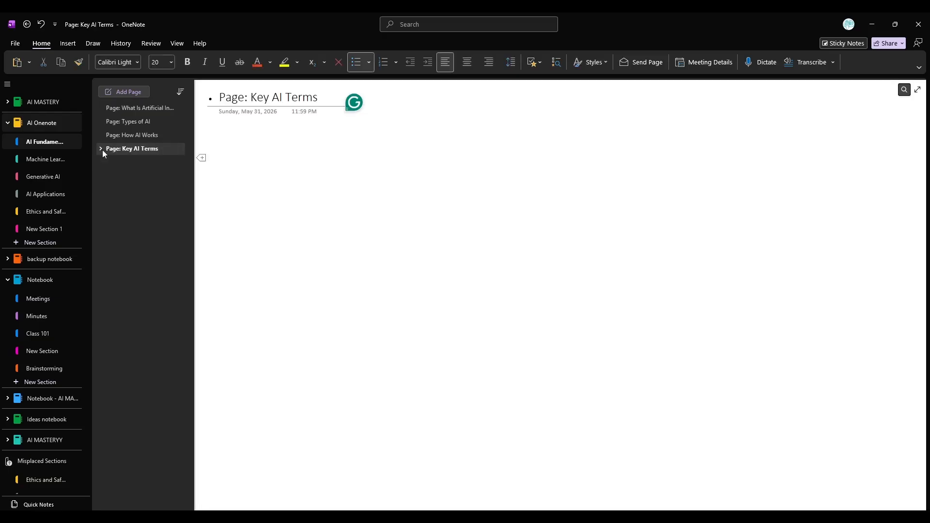
{"action": "left_click", "coordinate": [101, 149]}
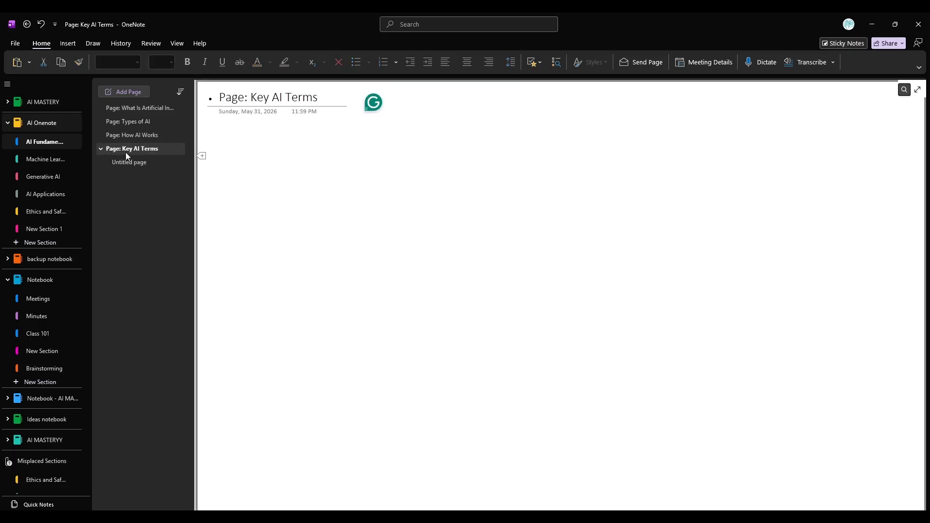
{"action": "left_click", "coordinate": [101, 151]}
{"action": "left_click", "coordinate": [136, 149]}
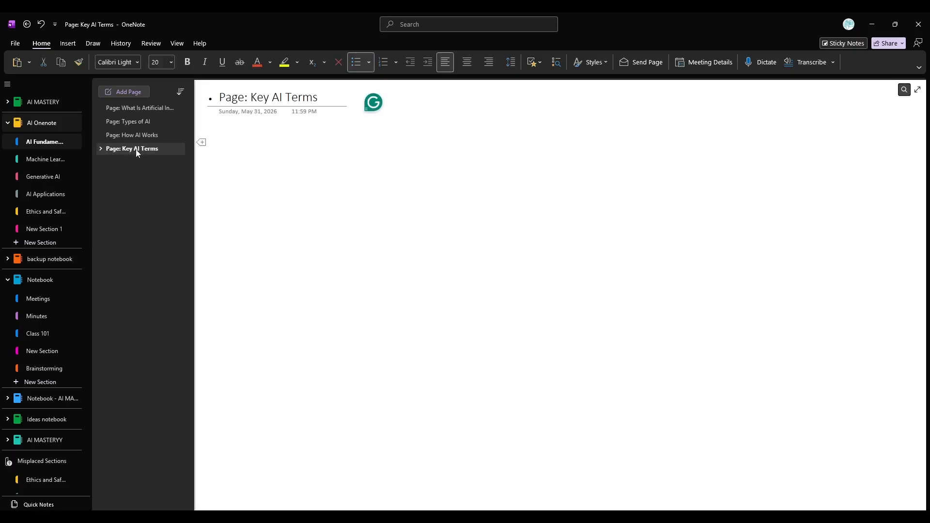
{"action": "left_click", "coordinate": [97, 149]}
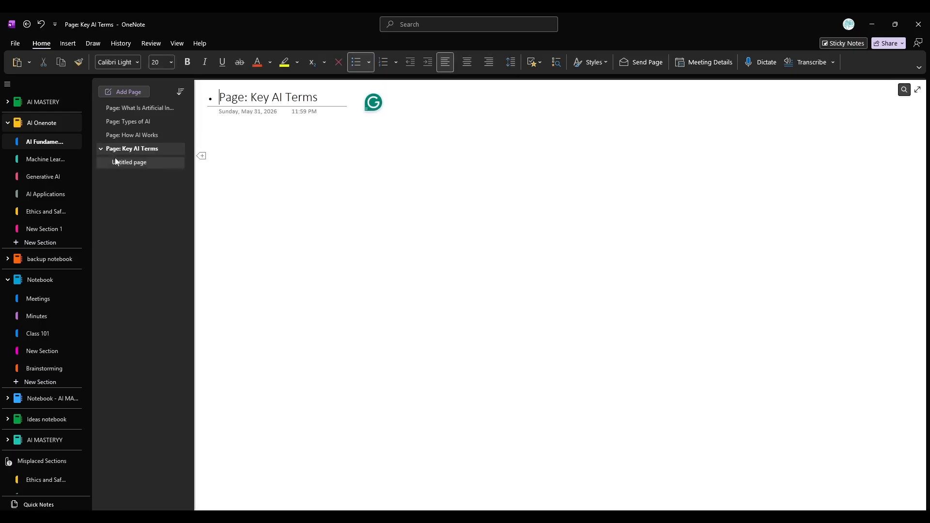
Step: Relocate the untitled page as a subpage of "Page: What Is Artificial Intelligence?" and collapse that page's group
{"action": "left_click_drag", "start_coordinate": [125, 164], "coordinate": [141, 121]}
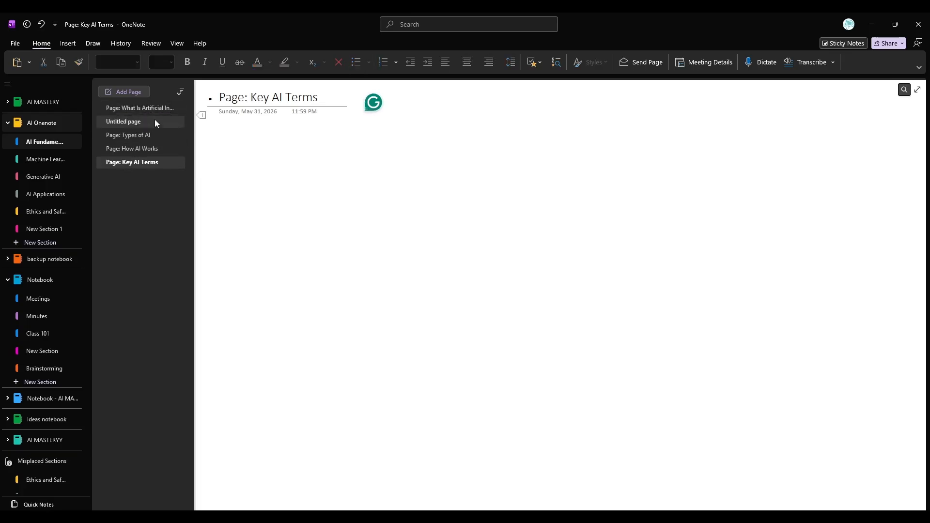
{"action": "left_click", "coordinate": [143, 119]}
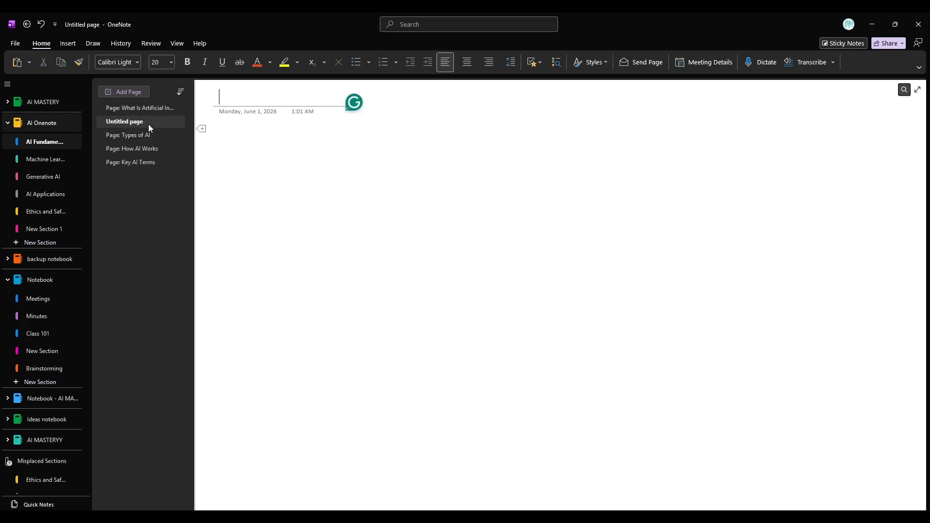
{"action": "right_click", "coordinate": [150, 123]}
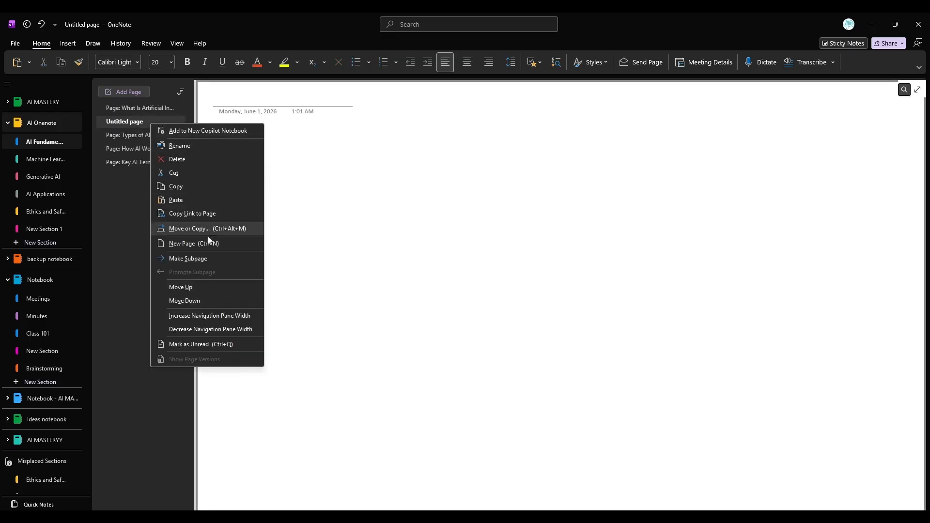
{"action": "left_click", "coordinate": [210, 258]}
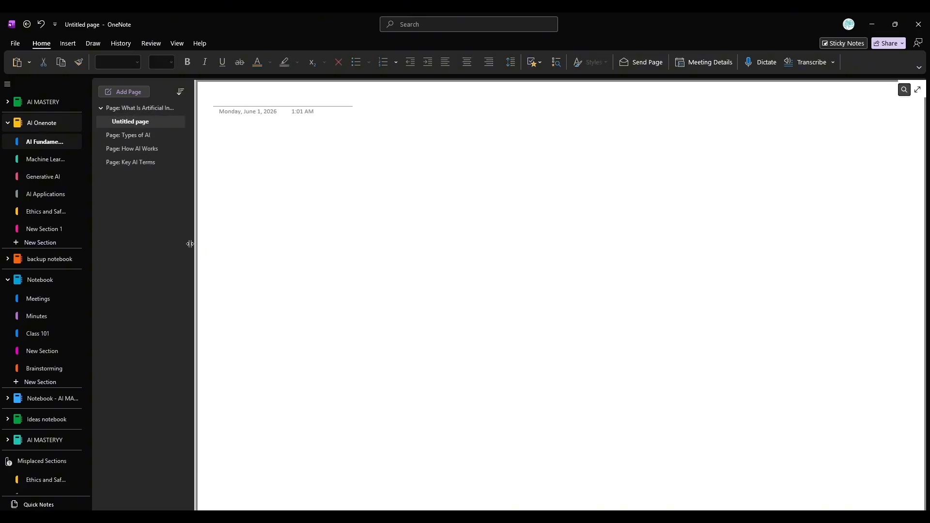
{"action": "left_click", "coordinate": [103, 110]}
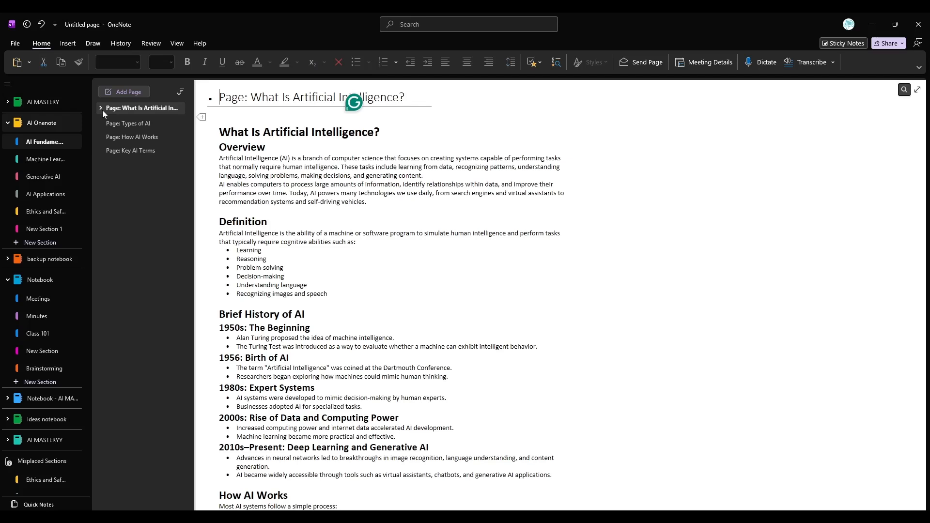
{"action": "left_click", "coordinate": [119, 110]}
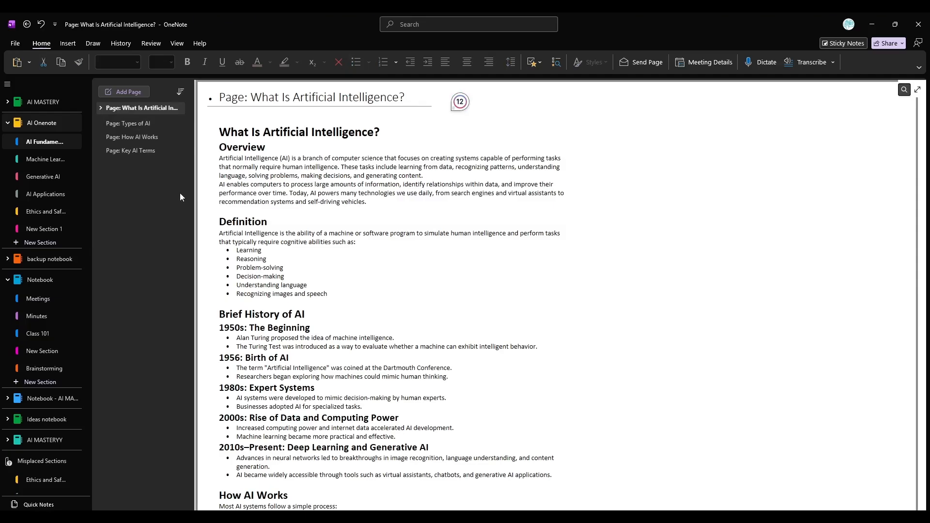
Step: Sort the section's pages alphabetically, and switch the sorting to Date Created
{"action": "left_click", "coordinate": [181, 93]}
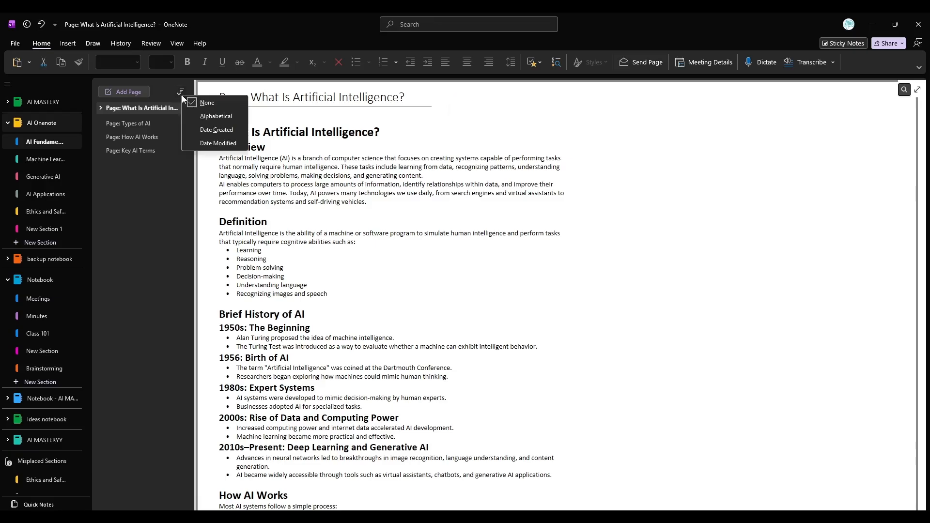
{"action": "left_click", "coordinate": [207, 120]}
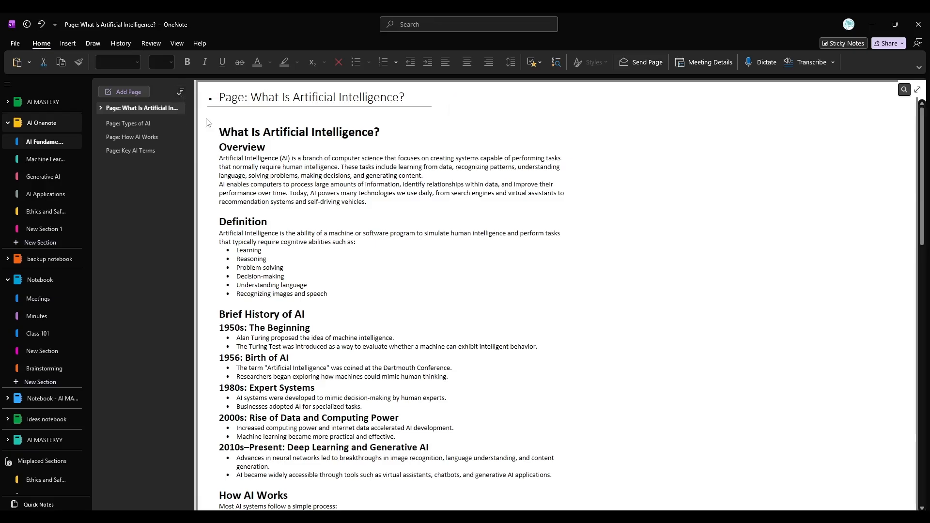
{"action": "left_click", "coordinate": [180, 93]}
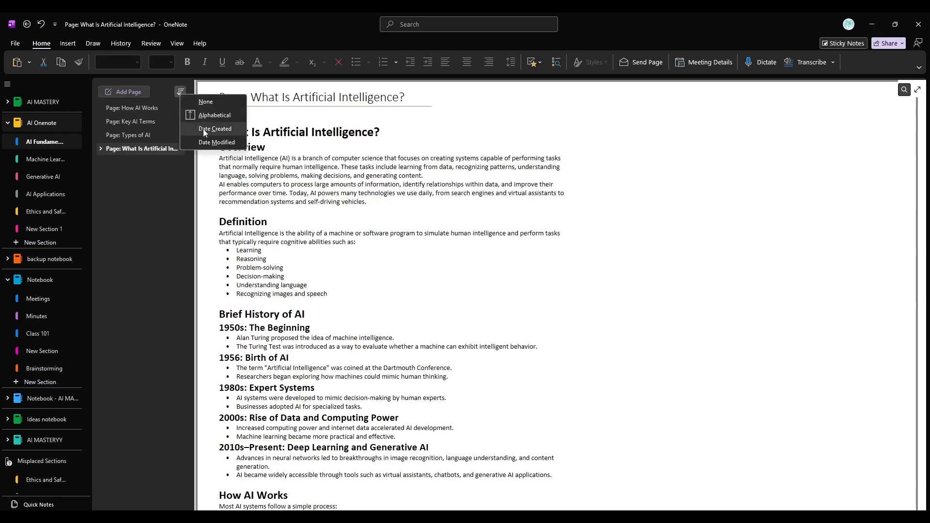
{"action": "left_click", "coordinate": [184, 100]}
Step: Sort the pages by Date Modified, reversing the direction once and returning it to newest first
{"action": "left_click", "coordinate": [180, 94]}
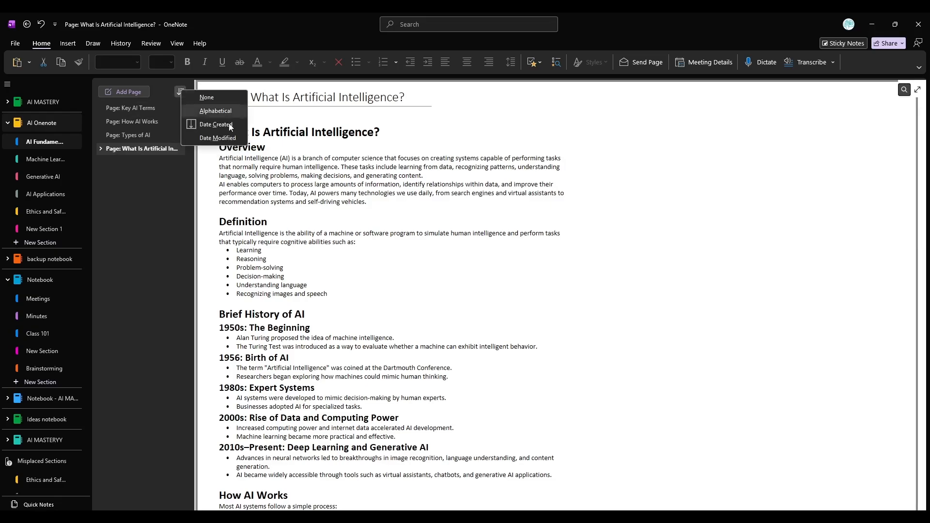
{"action": "left_click", "coordinate": [224, 141]}
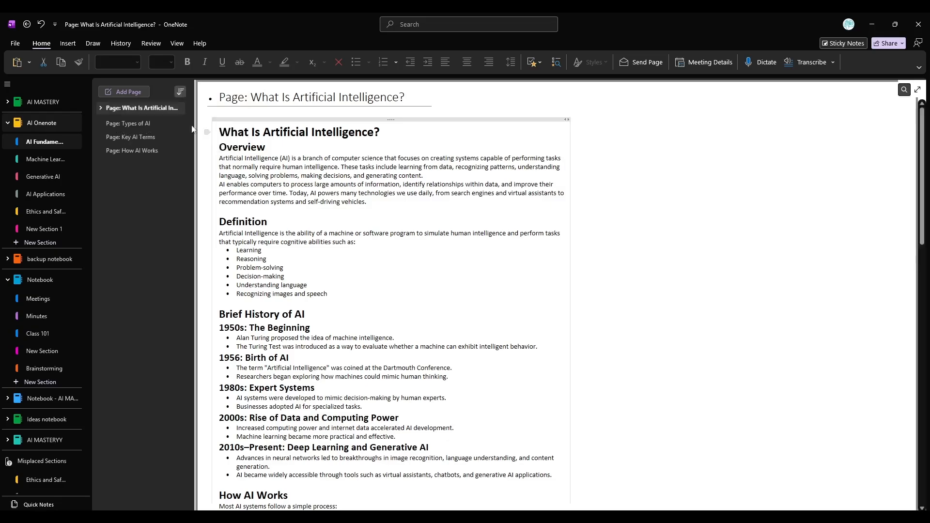
{"action": "left_click", "coordinate": [180, 92]}
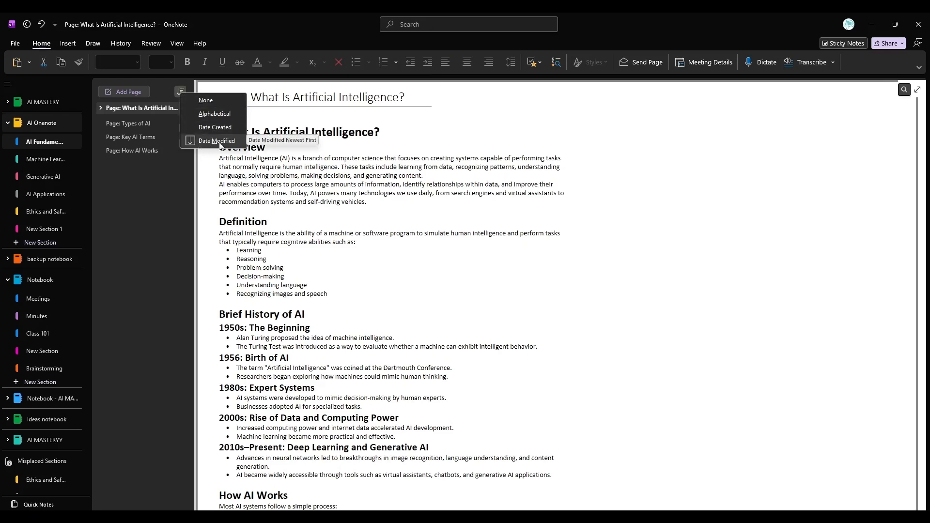
{"action": "left_click", "coordinate": [213, 144]}
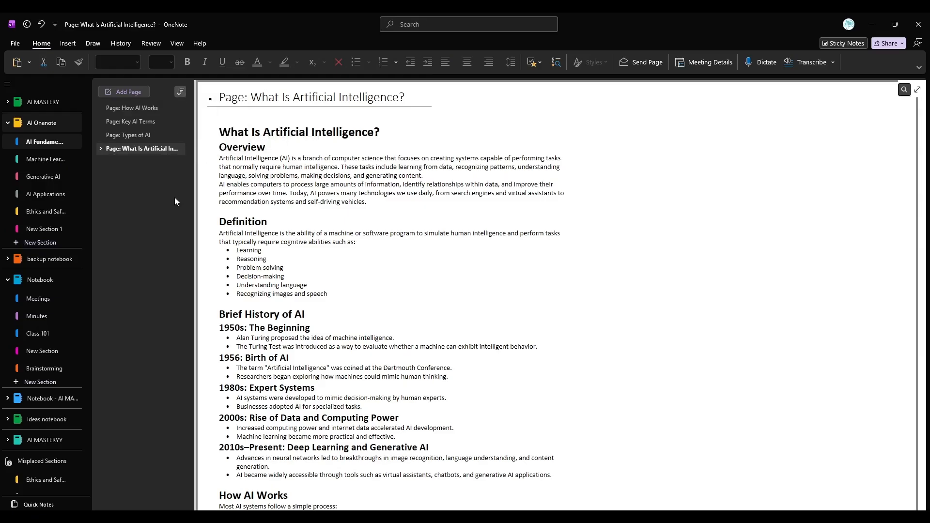
{"action": "left_click", "coordinate": [181, 93]}
{"action": "left_click", "coordinate": [216, 144]}
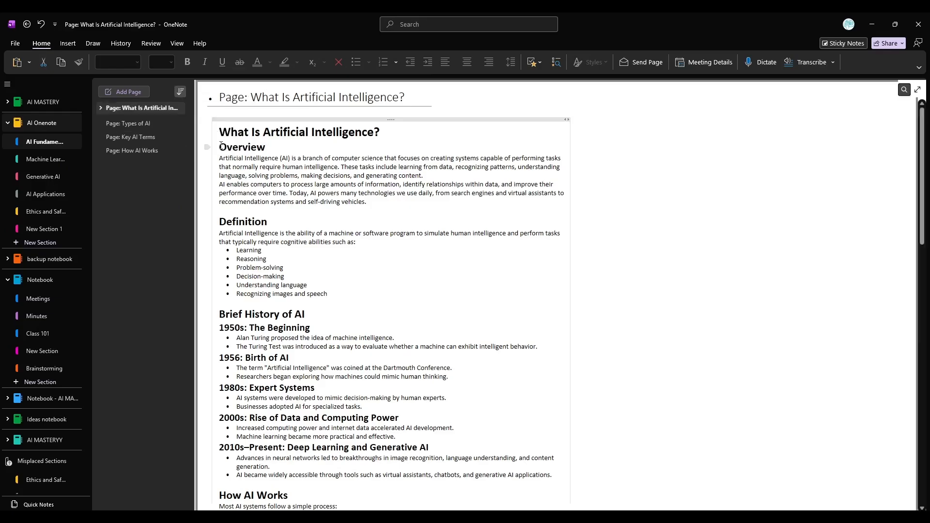
Step: Sort the section's pages in reverse alphabetical order
{"action": "left_click", "coordinate": [181, 92]}
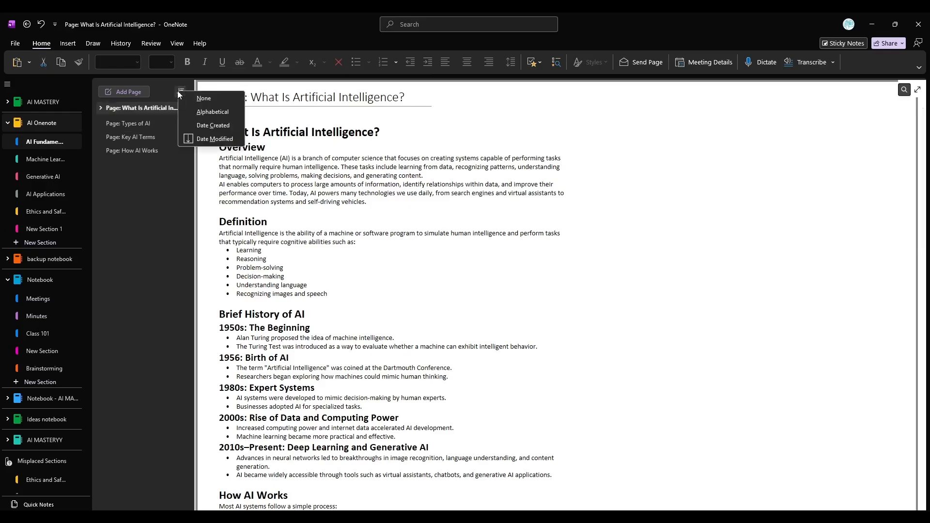
{"action": "left_click", "coordinate": [225, 112]}
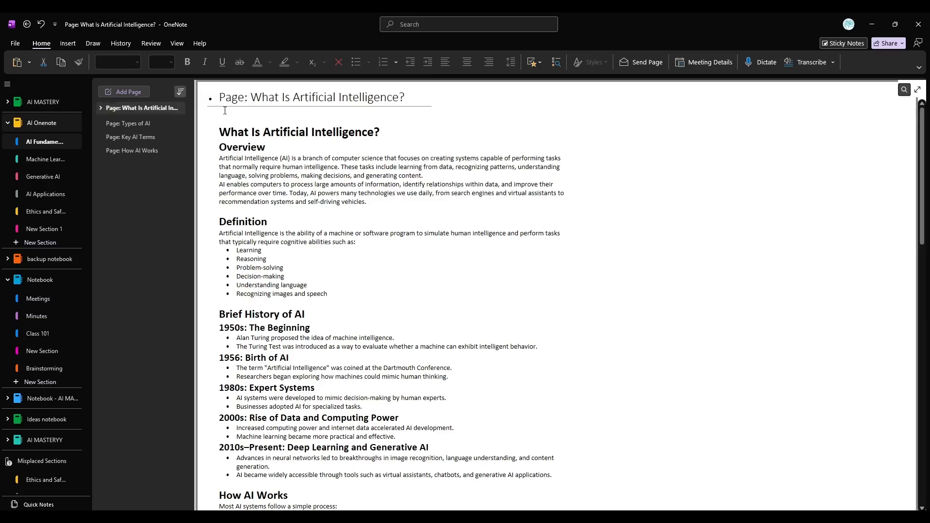
{"action": "left_click", "coordinate": [181, 93]}
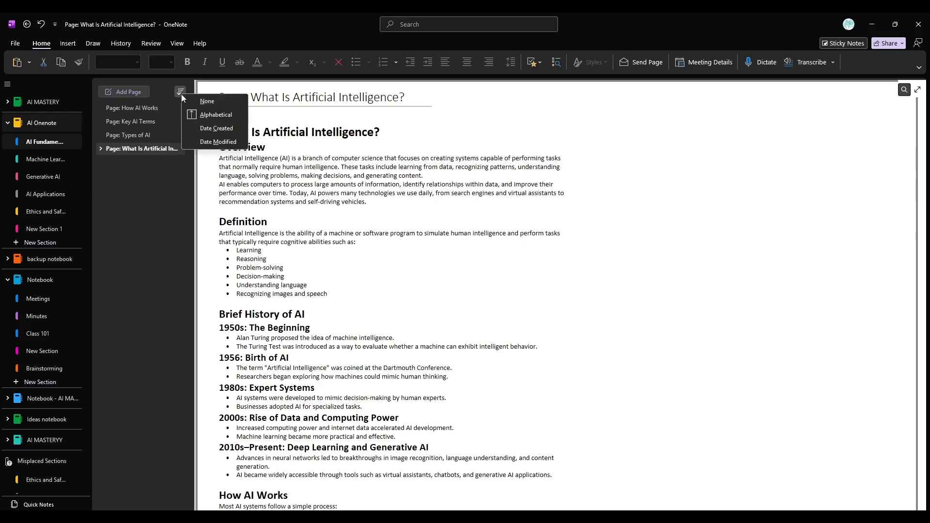
{"action": "left_click", "coordinate": [207, 117]}
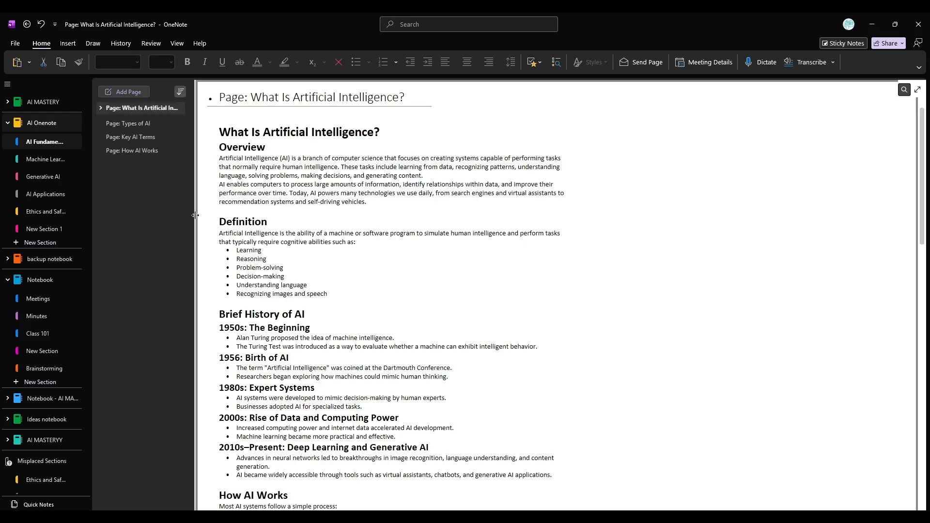
Step: Add "Page: Types of AI" to the page selection and review the available page sort options
{"action": "left_click", "coordinate": [142, 123], "text": "ctrl"}
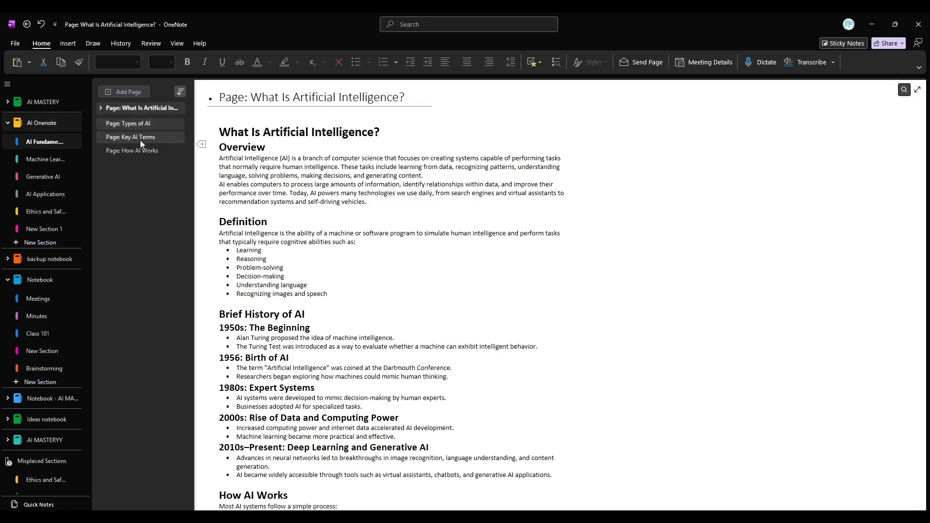
{"action": "left_click", "coordinate": [178, 94]}
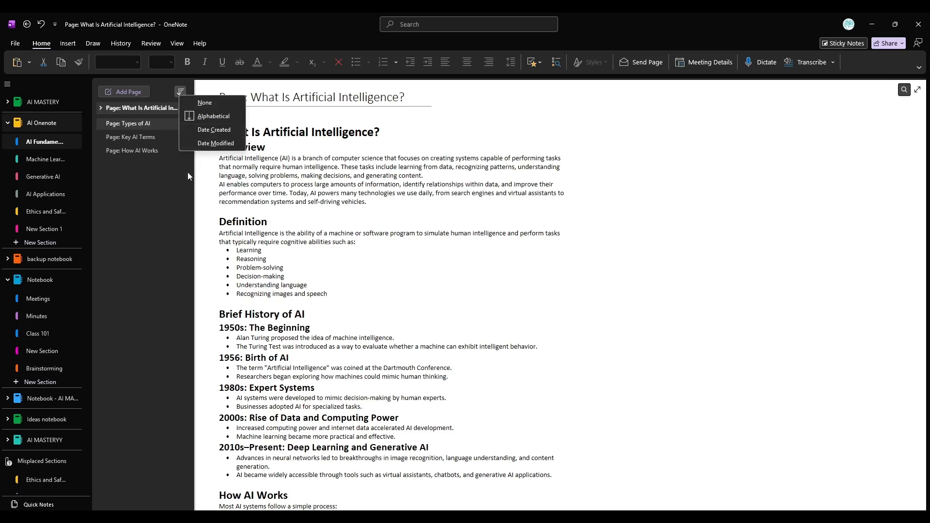
{"action": "left_click", "coordinate": [172, 197]}
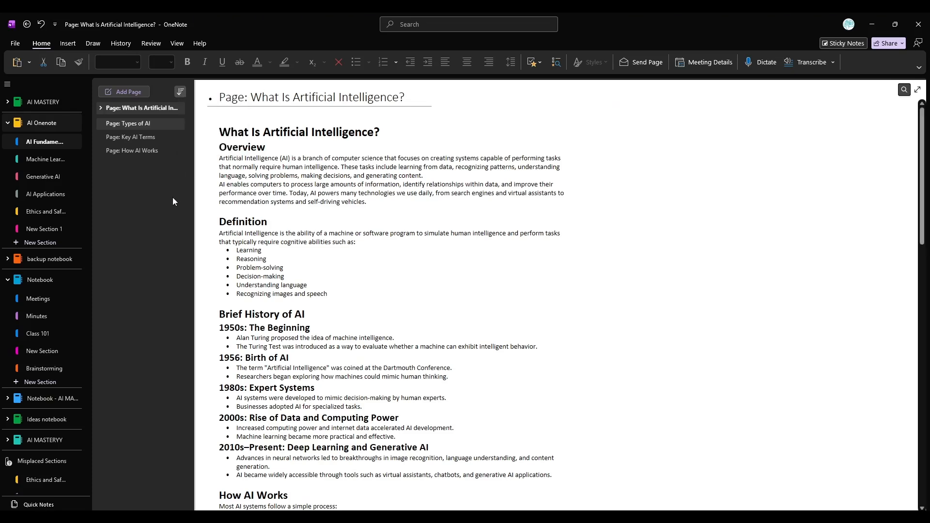